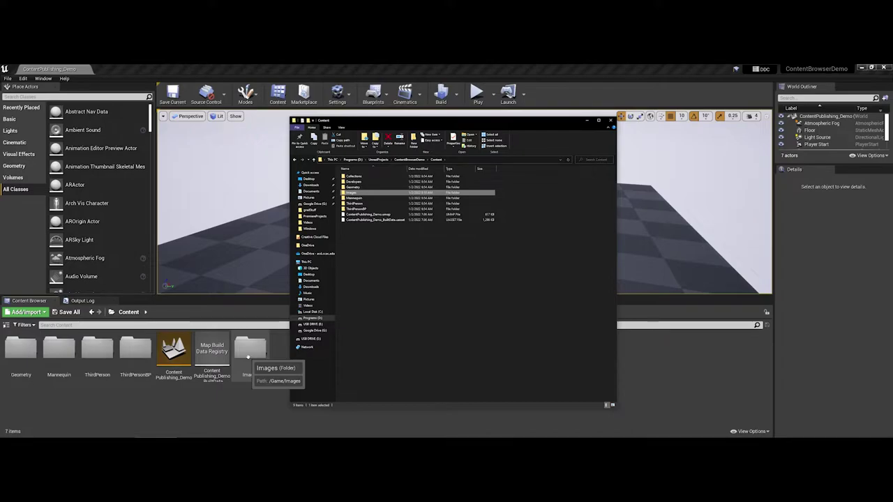
Create a new folder named Audio in the project's Content folder in Unreal Editor.
left_click(114, 398)
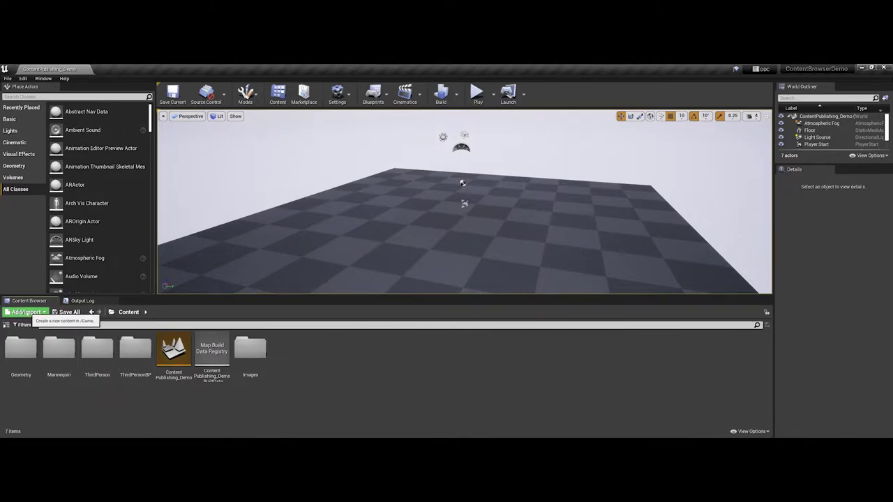
left_click(43, 312)
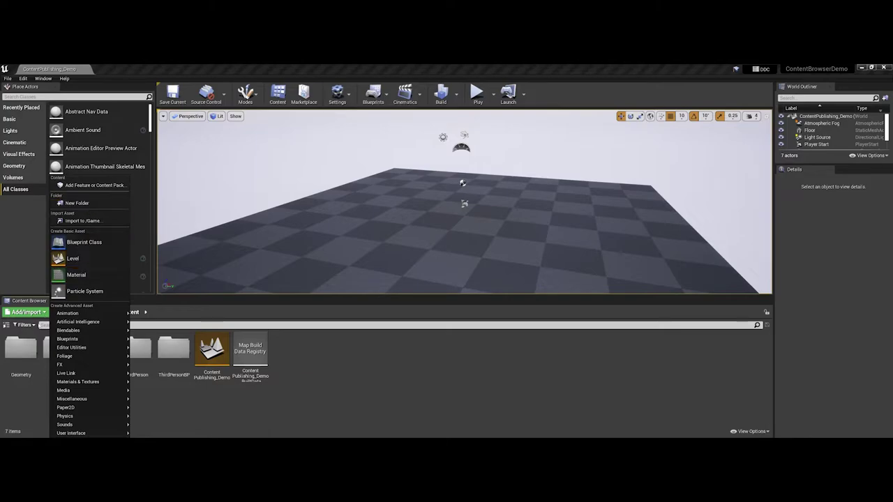
left_click(83, 206)
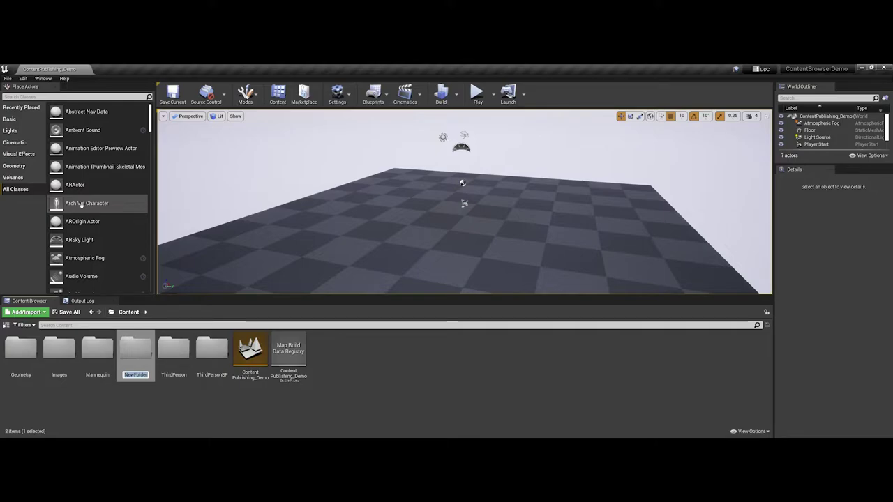
type("Audio")
key("Return")
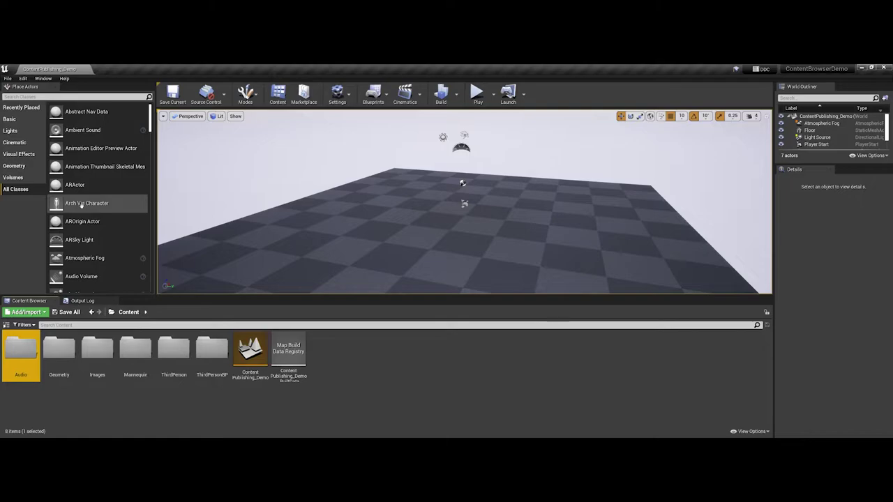
Import the imageDemo picture from the Downloads folder into the project's Images folder.
key("alt+Tab")
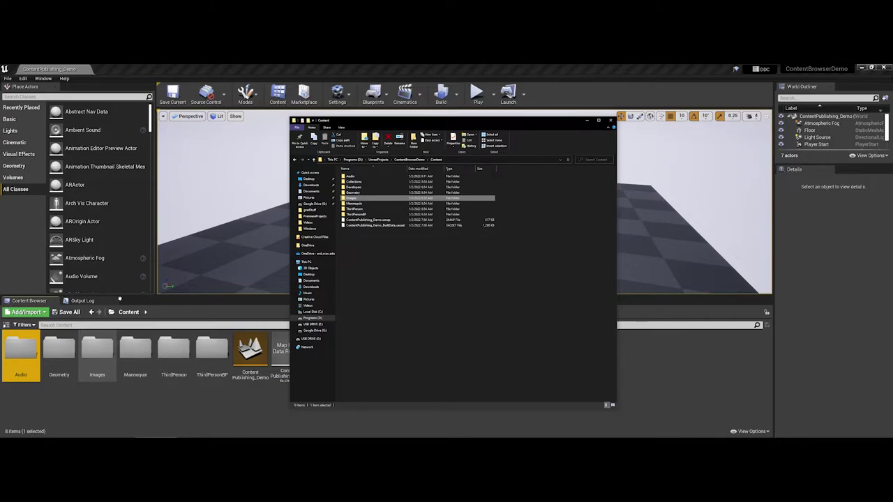
left_click(308, 184)
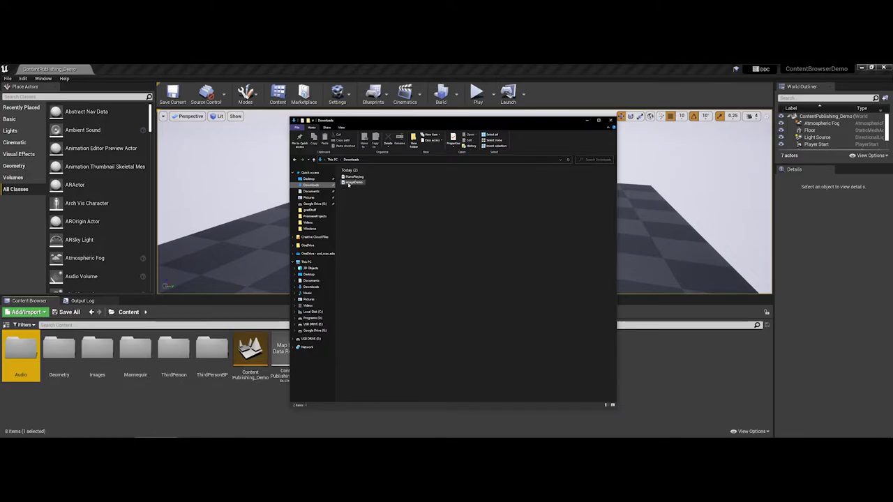
left_click(98, 347)
double_click(98, 347)
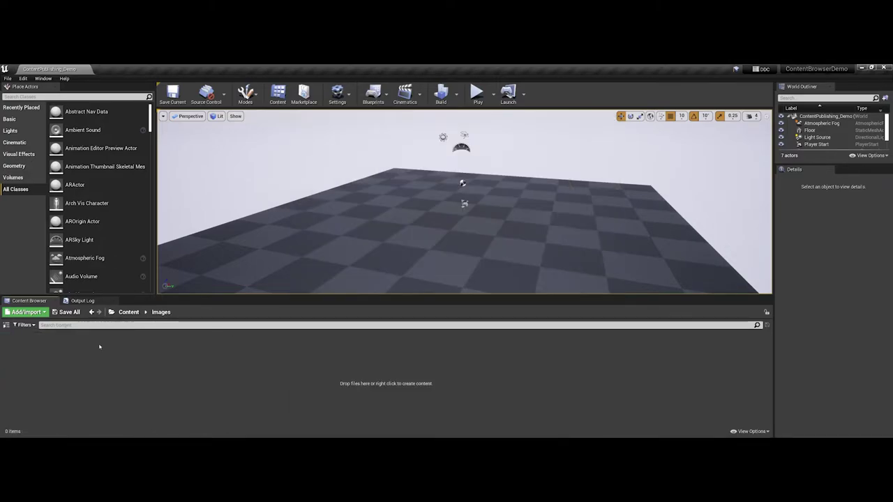
key("alt+Tab")
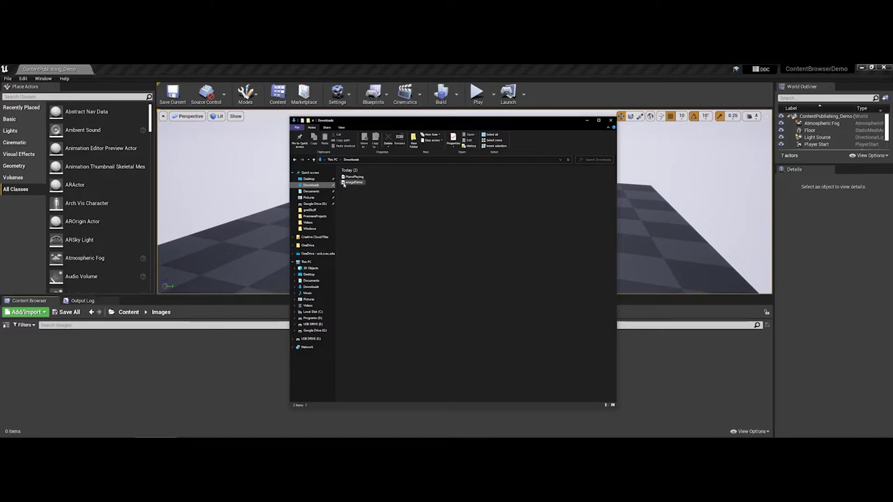
left_click_drag(353, 182, 219, 350)
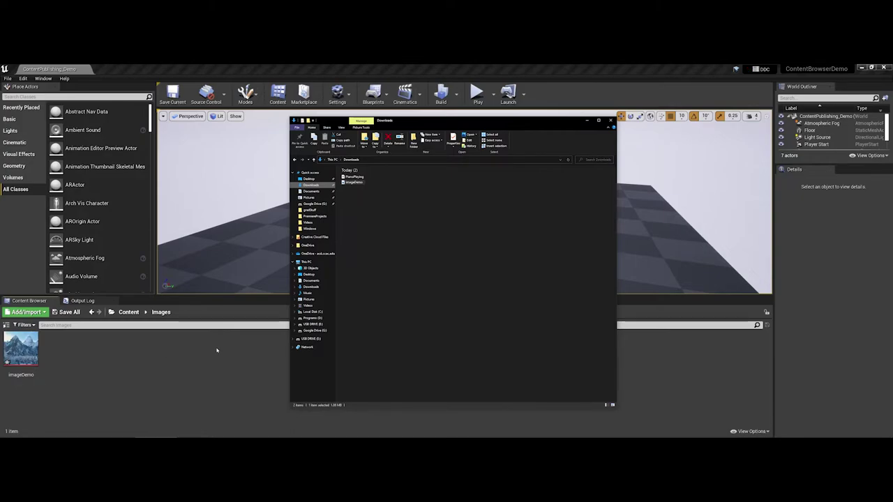
Open the imageDemo texture and examine its source file path in the details, then close its editor.
mouse_move(33, 353)
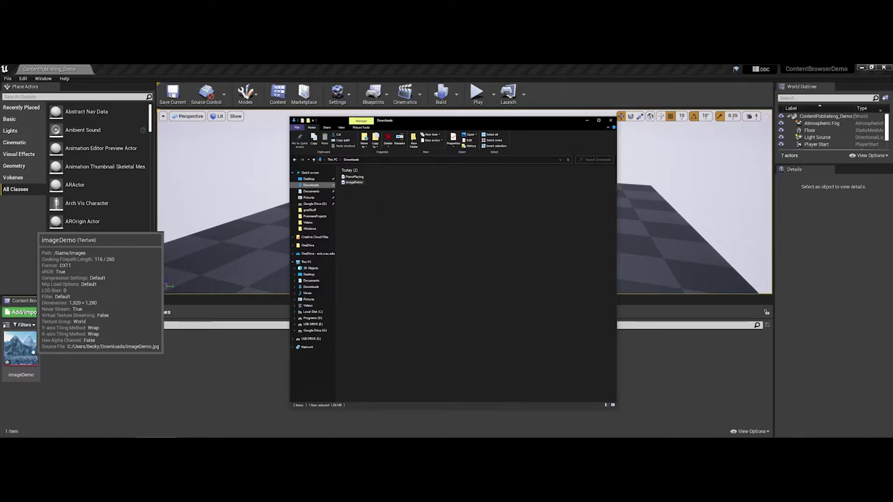
left_click(33, 353)
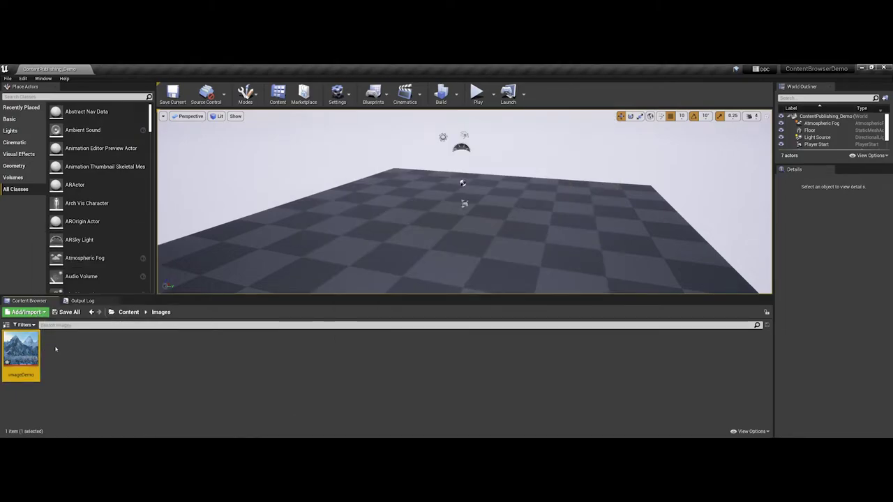
double_click(21, 348)
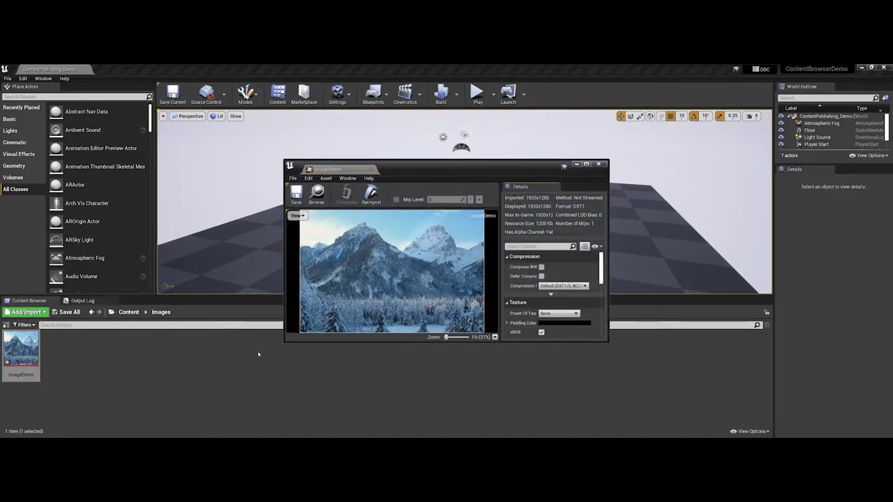
left_click_drag(283, 342, 64, 424)
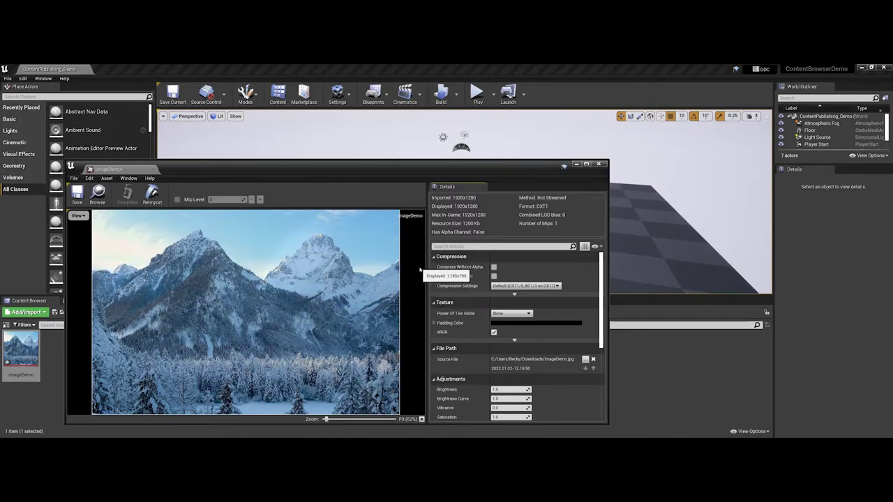
scroll(511, 307, "down", 2)
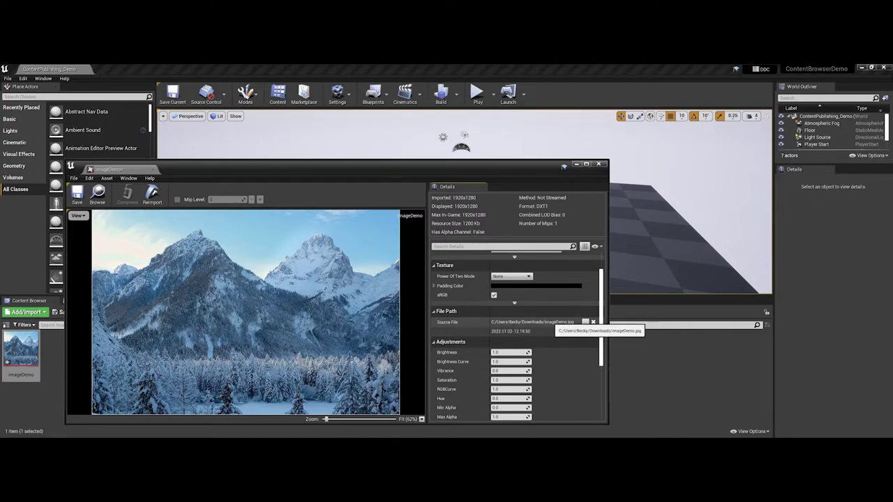
double_click(533, 322)
left_click_drag(535, 323, 575, 322)
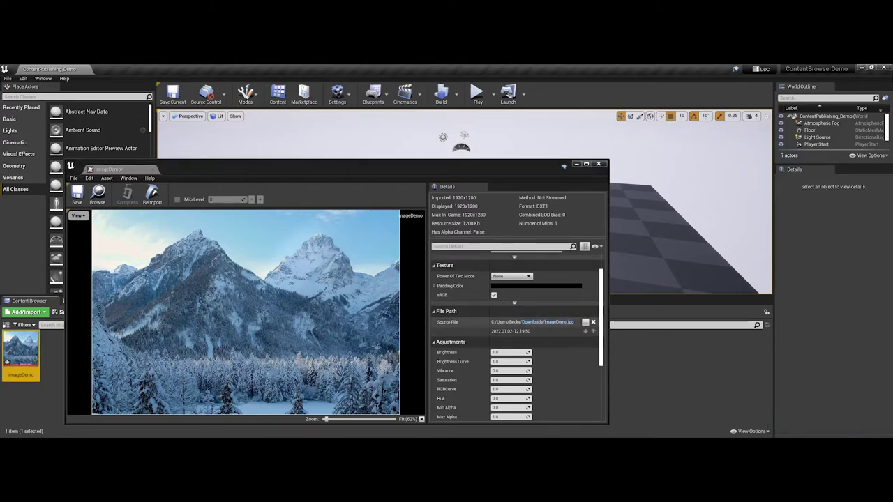
left_click(598, 163)
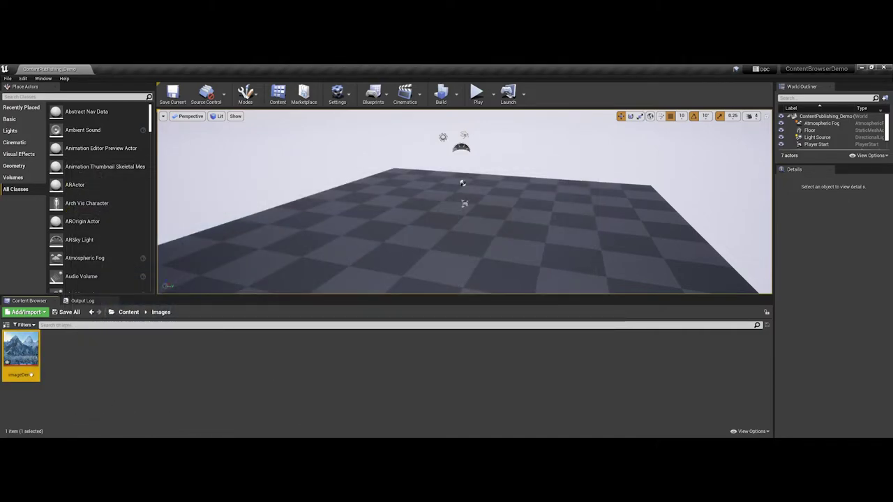
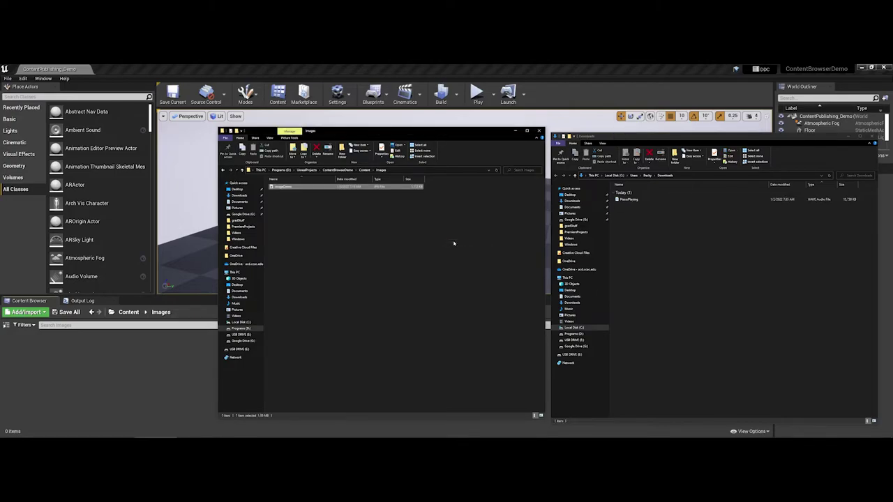
Import the detected imageDemo source file into the Images folder and check the texture's source file path.
left_click(189, 362)
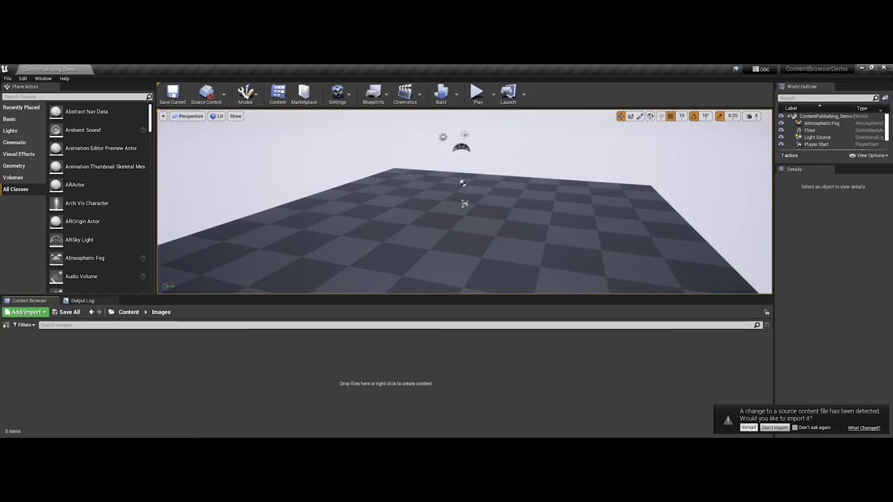
left_click(748, 427)
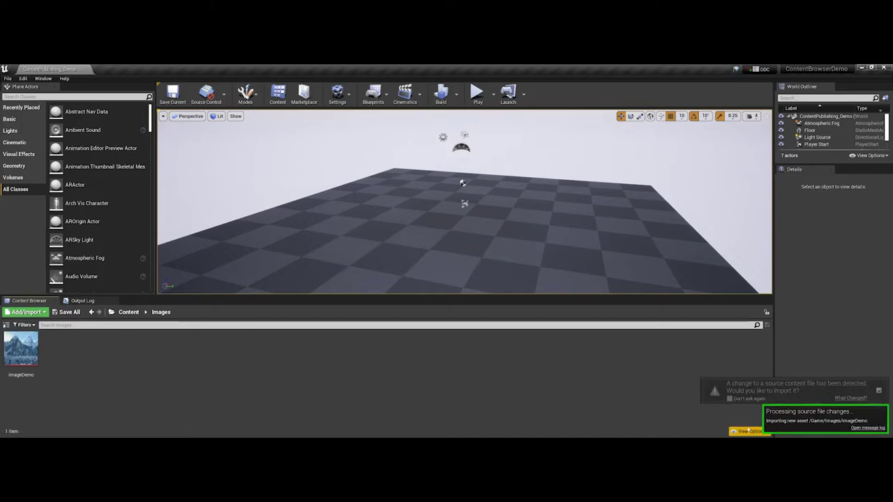
mouse_move(27, 357)
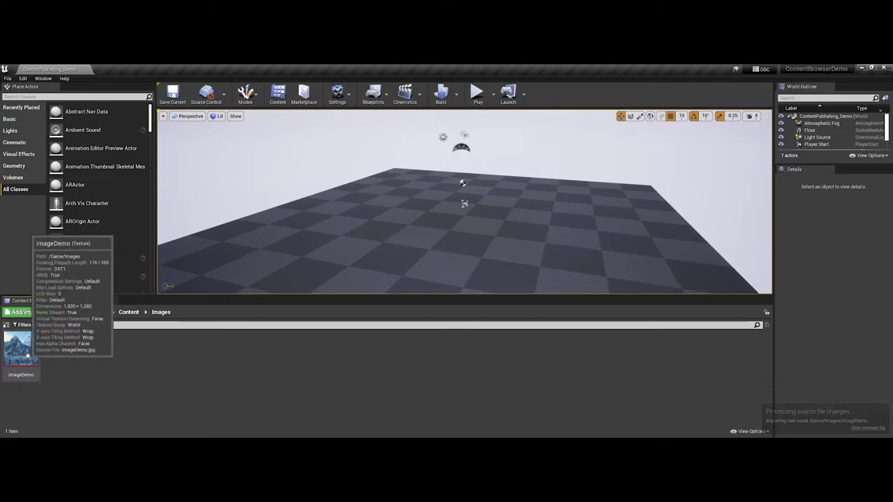
double_click(27, 356)
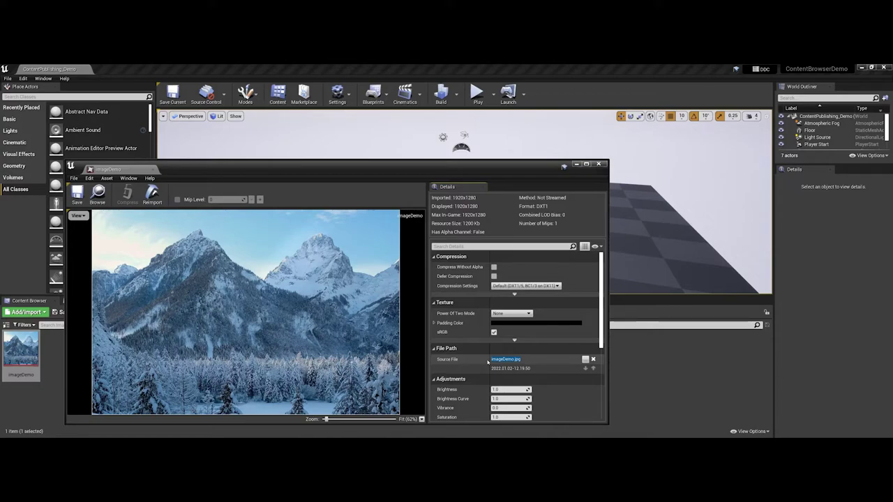
left_click(598, 164)
Close the File Explorer window showing the project's Images folder and open the Audio folder in Unreal's Content Browser.
left_click(128, 312)
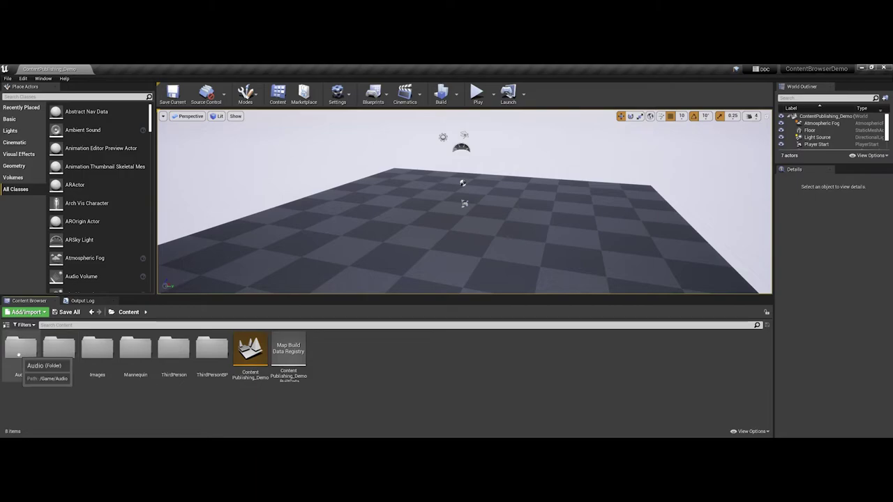
double_click(19, 357)
key("alt+Tab")
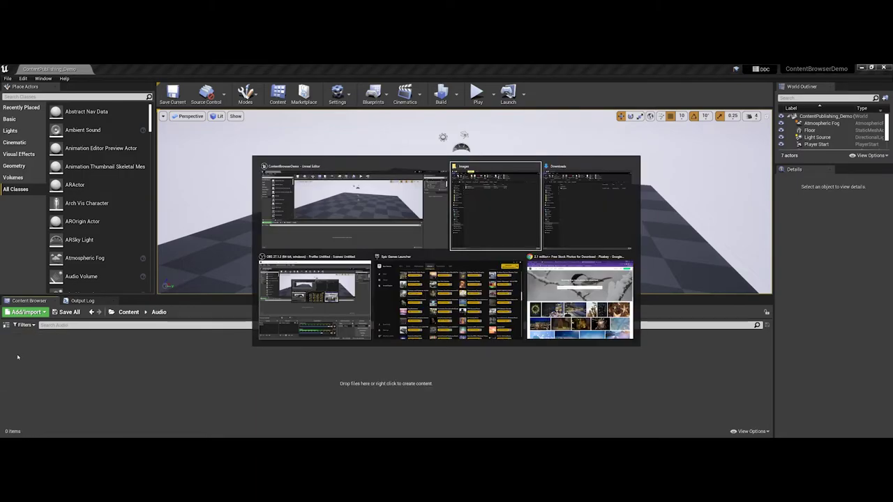
key("alt+Tab")
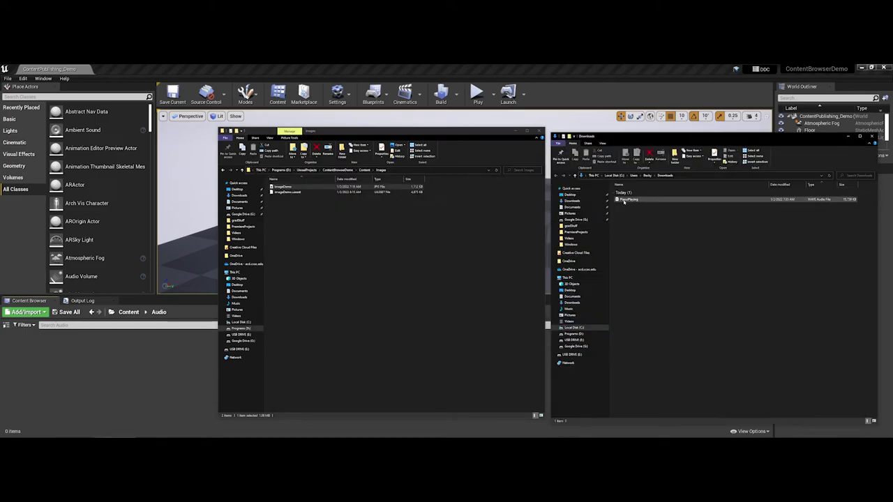
left_click(539, 130)
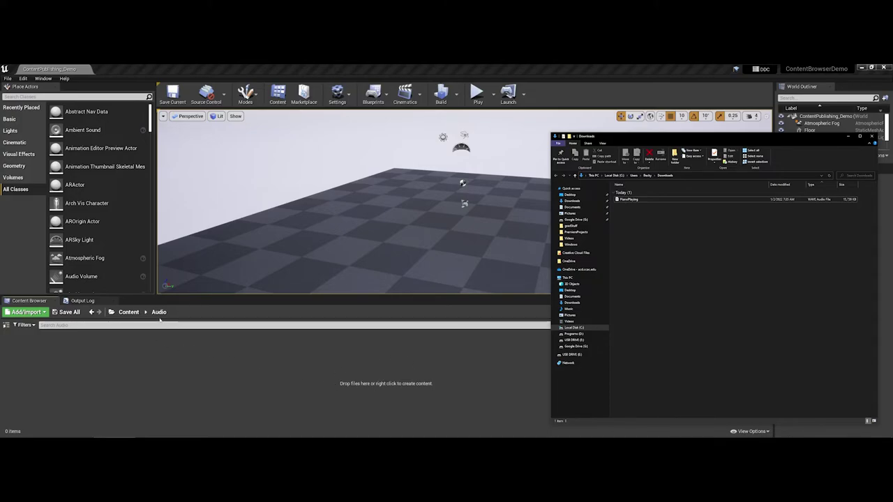
left_click(533, 371)
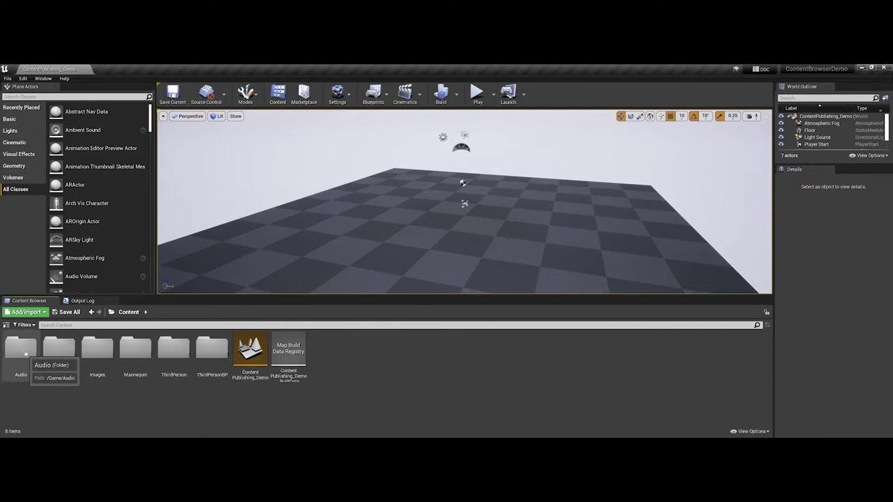
double_click(26, 354)
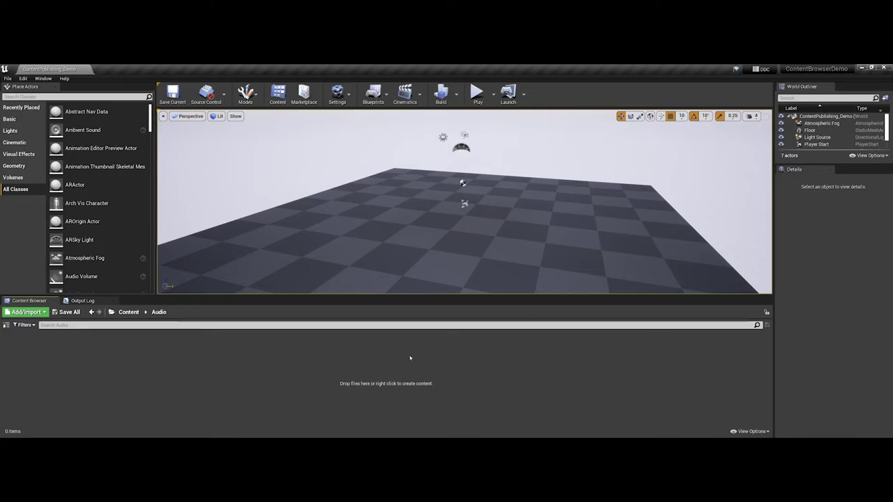
Import the PianoPlaying audio file from the Downloads folder into the Audio folder.
left_click(22, 313)
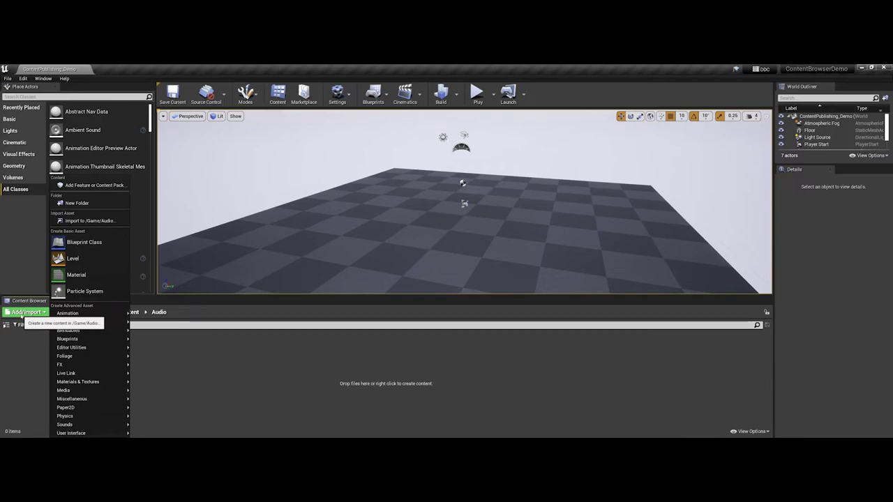
left_click(105, 221)
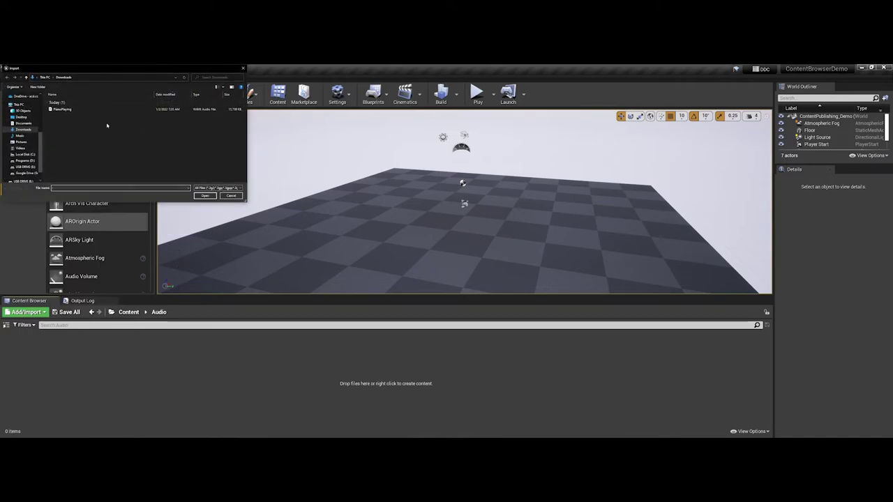
left_click(99, 110)
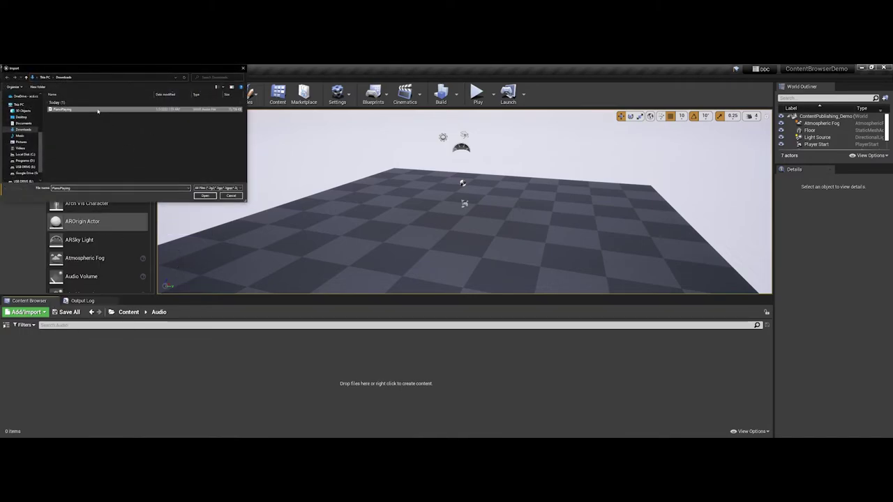
left_click(204, 196)
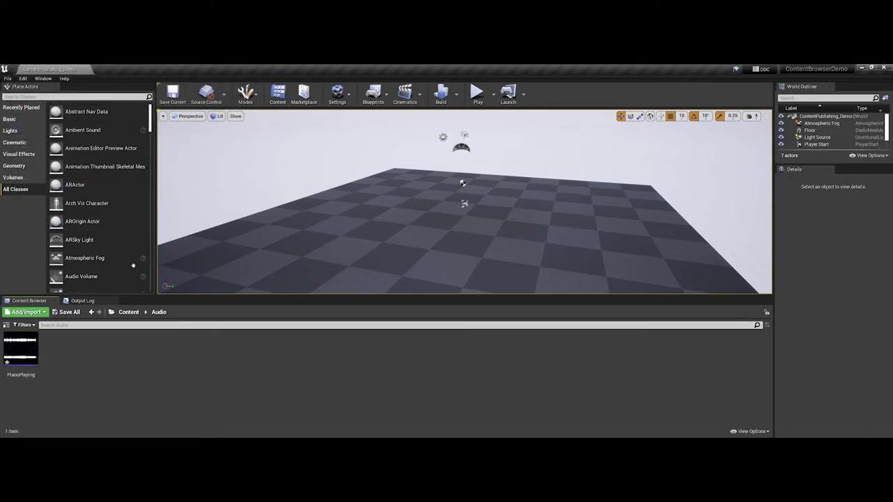
mouse_move(24, 359)
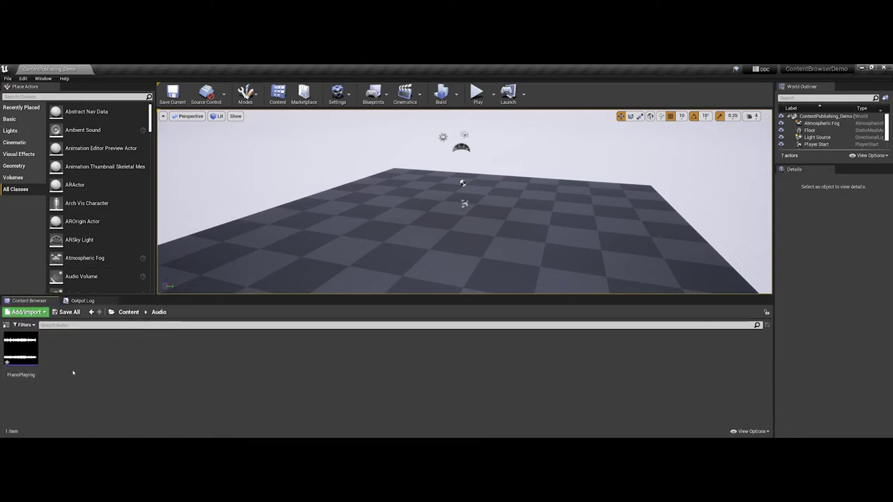
Save all unsaved levels and assets, and return to the Content folder.
left_click(6, 79)
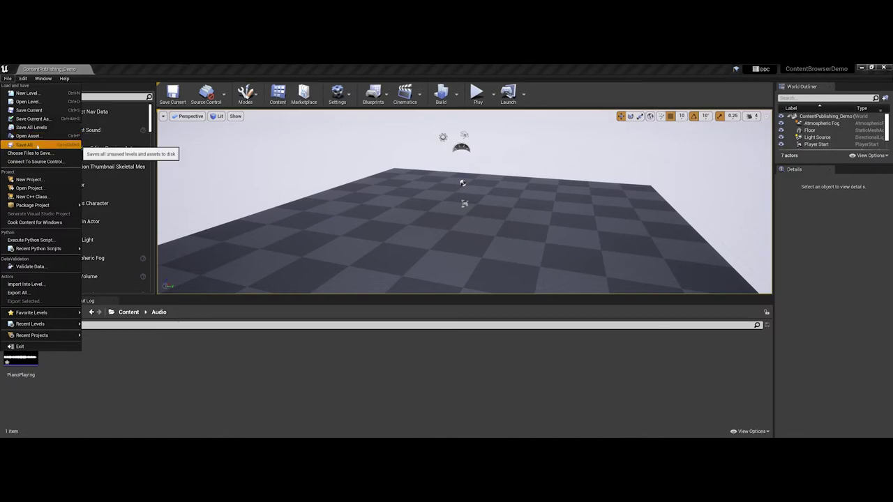
key("Escape")
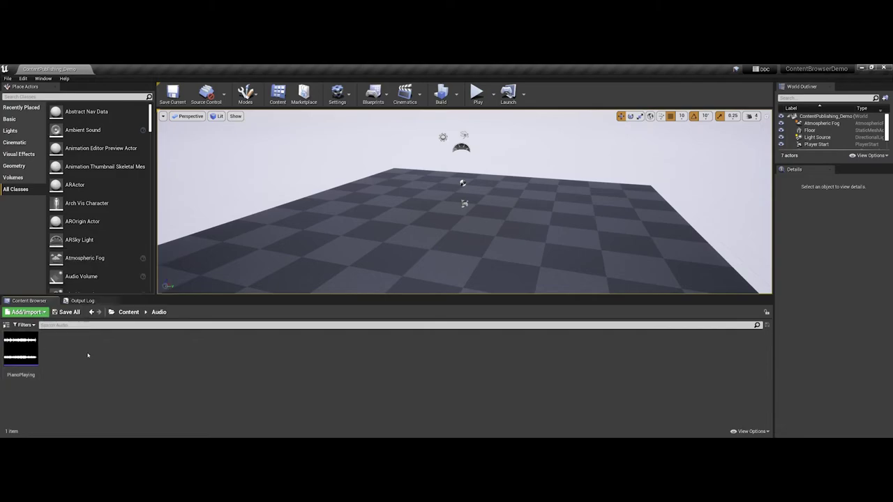
left_click(132, 313)
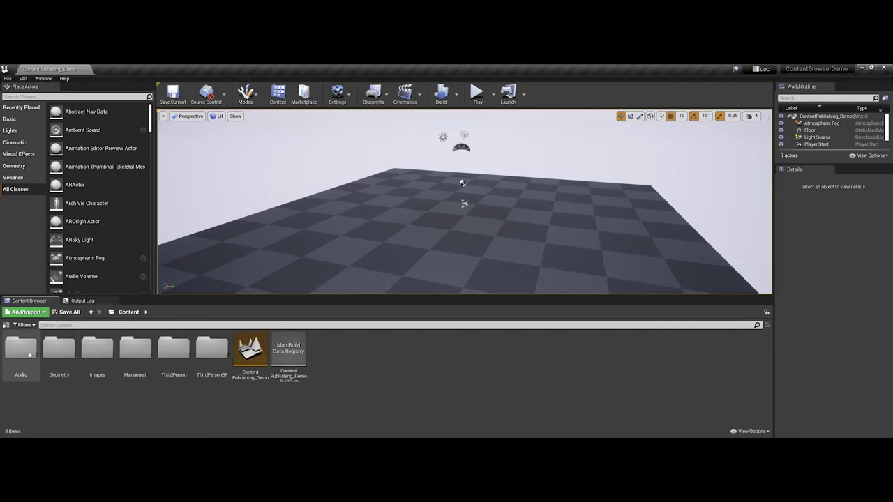
Inspect the Audio folder's contents on disk in File Explorer with large icons, and close that window.
right_click(20, 355)
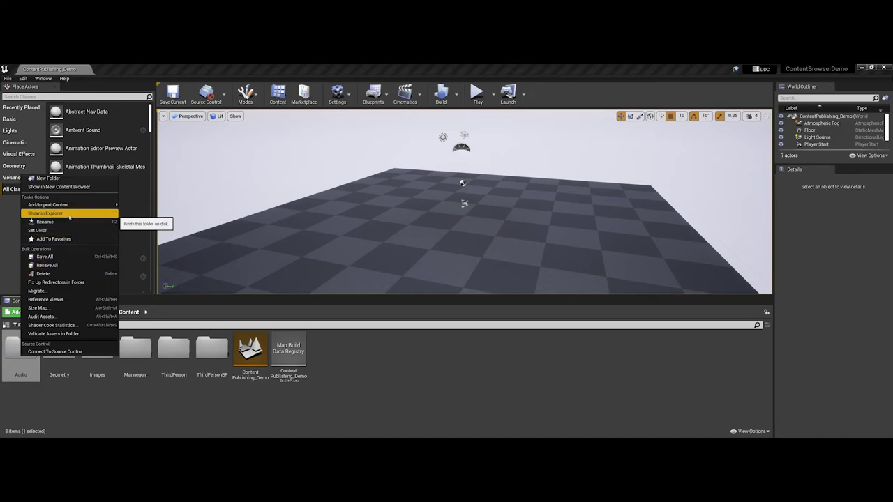
left_click(69, 214)
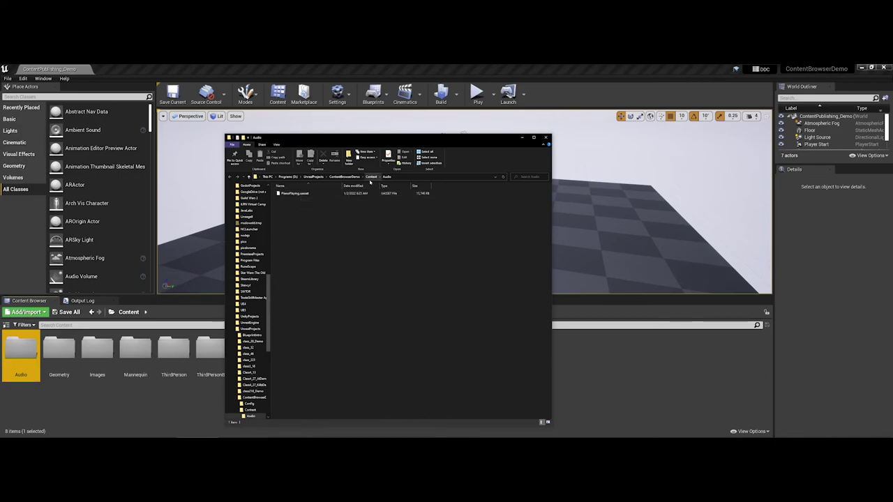
right_click(352, 217)
mouse_move(347, 220)
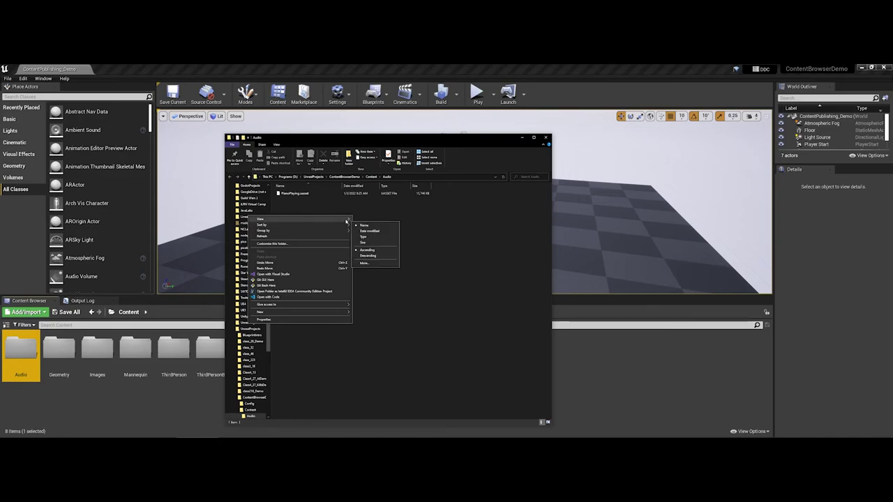
left_click(363, 224)
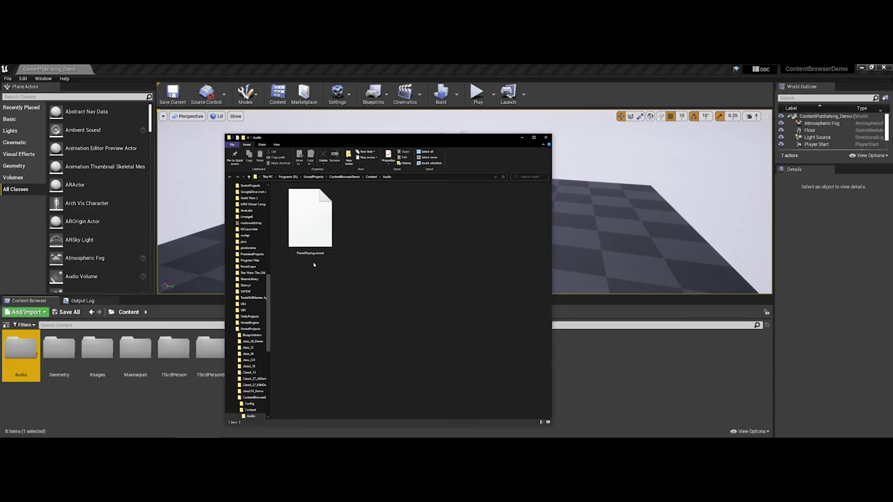
left_click(545, 137)
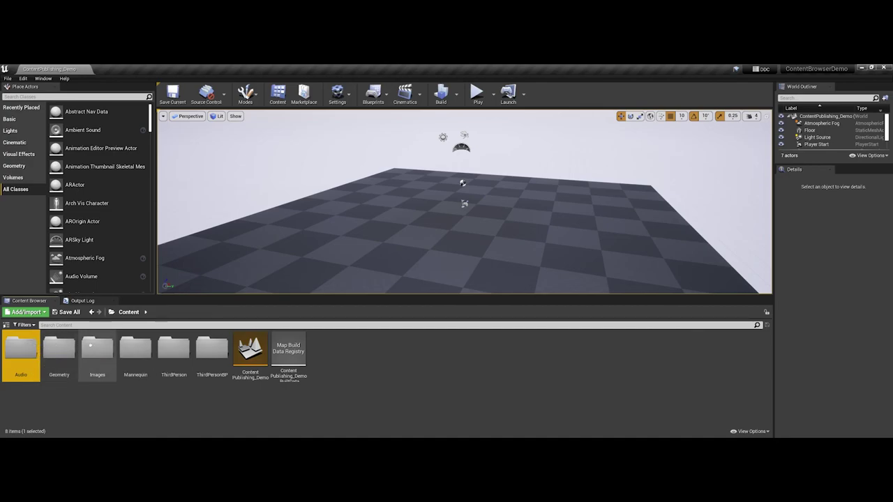
Create a new folder named OriginalFiles in the Content folder.
right_click(143, 392)
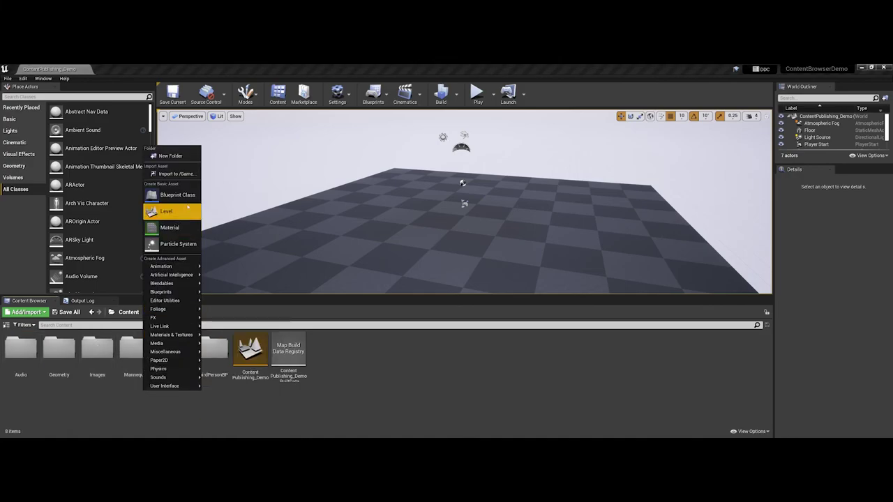
left_click(171, 155)
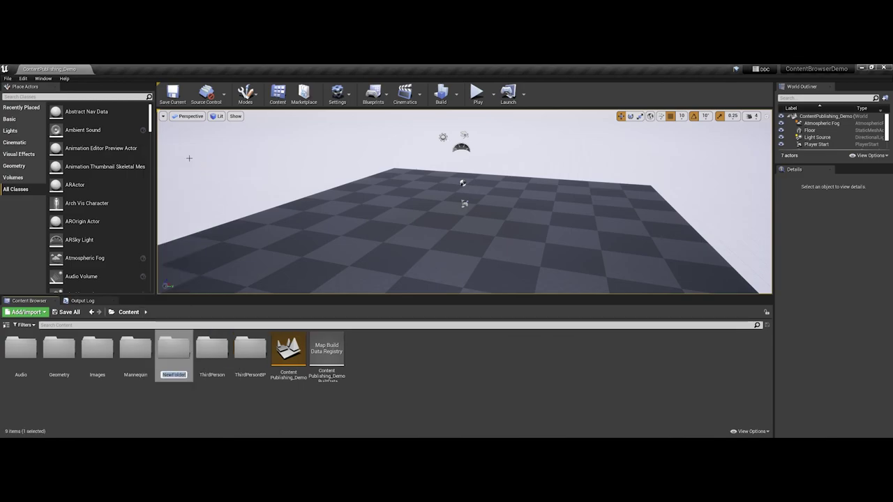
type("Orif")
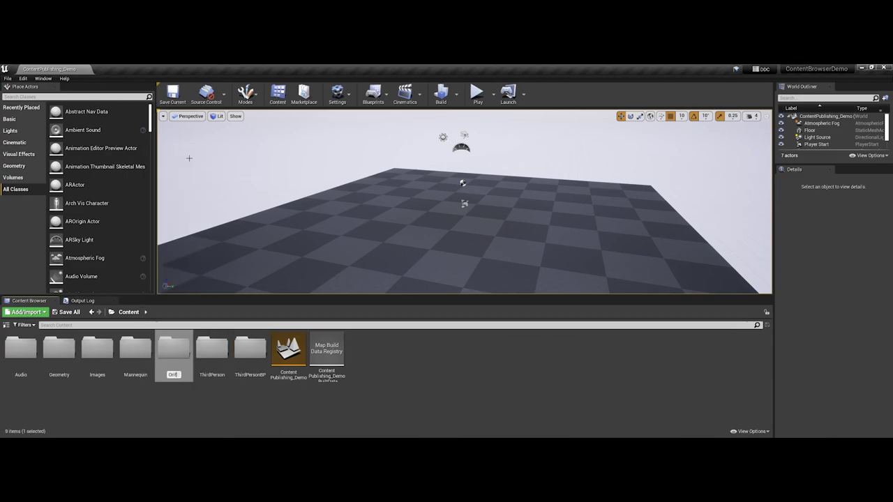
type("inalFiles")
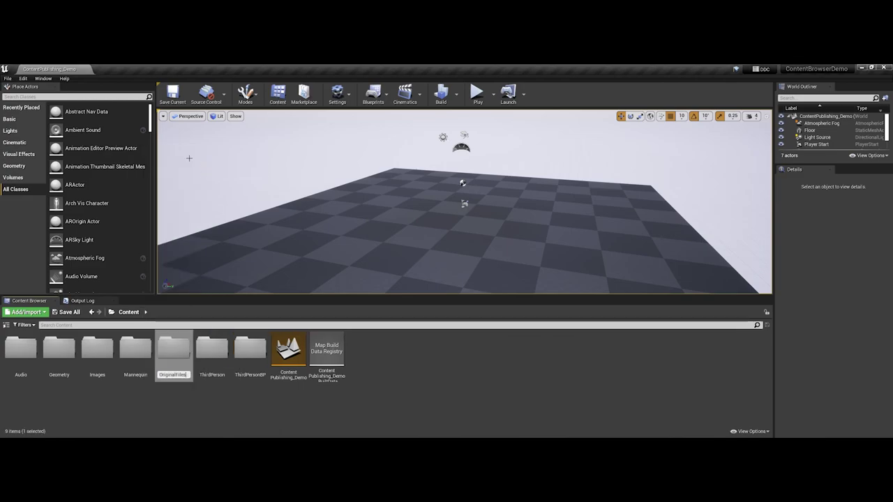
key("Return")
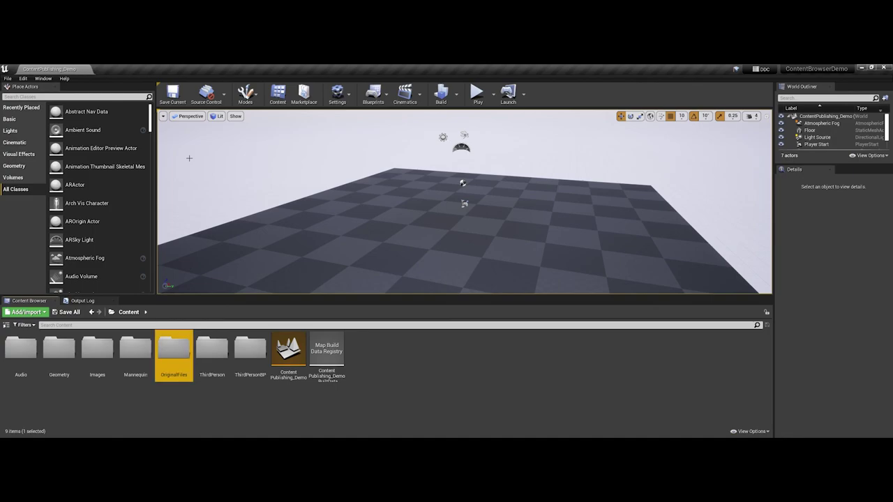